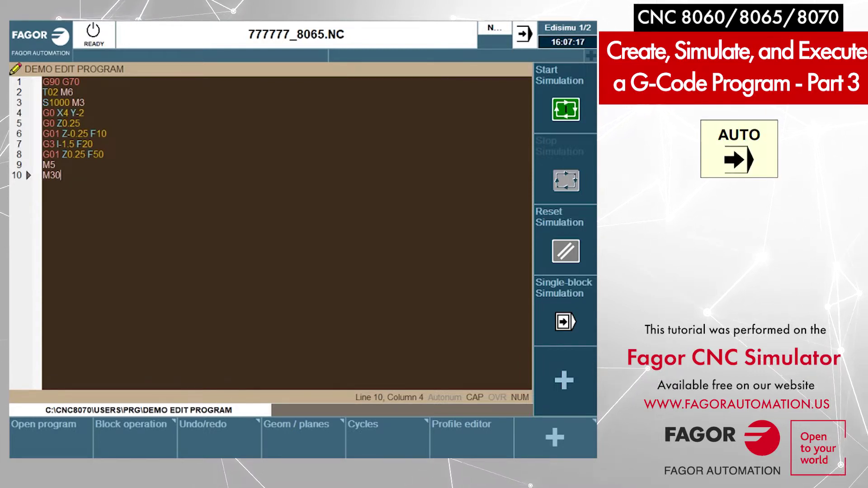
Switch to Auto mode, where 777777_8065.NC is loaded at line 1 with axes at X4, Y-2, Z0.25
key(alt+F1)
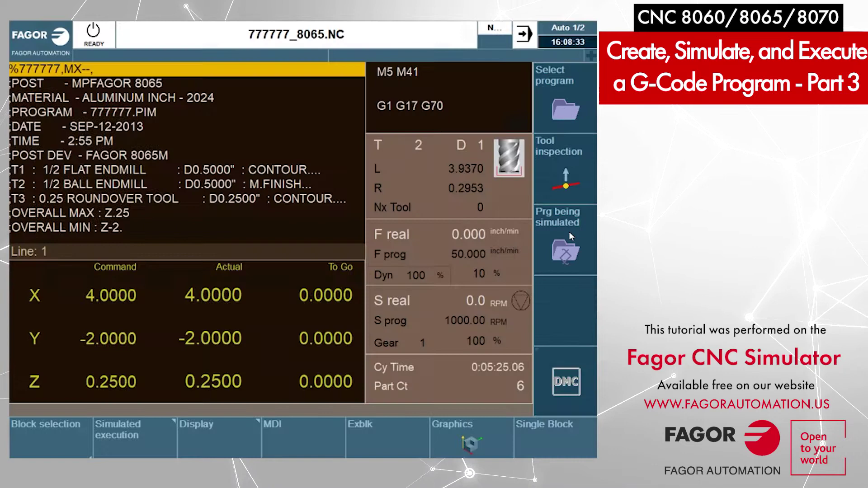
Load the simulated DEMO EDIT PROGRAM as the Auto mode program
click(569, 231)
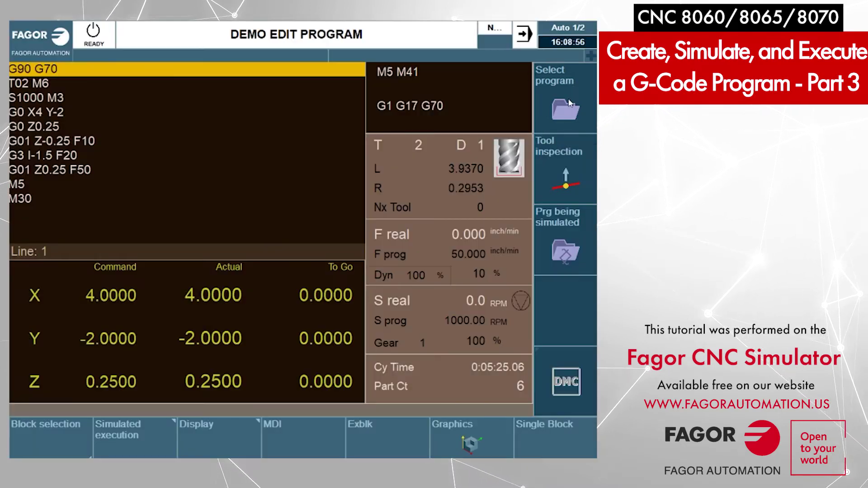
Select DEMO EDIT PROGRAM from the program list and run it fully, raising the part count to 7
click(569, 103)
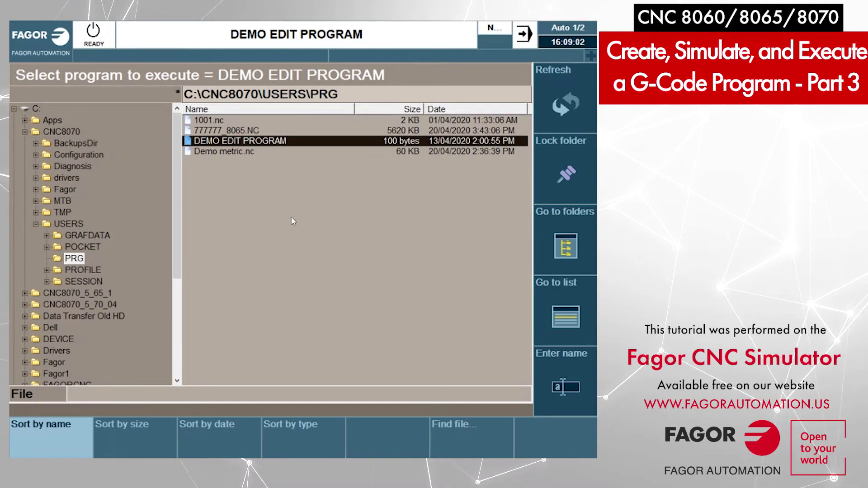
click(227, 132)
click(218, 122)
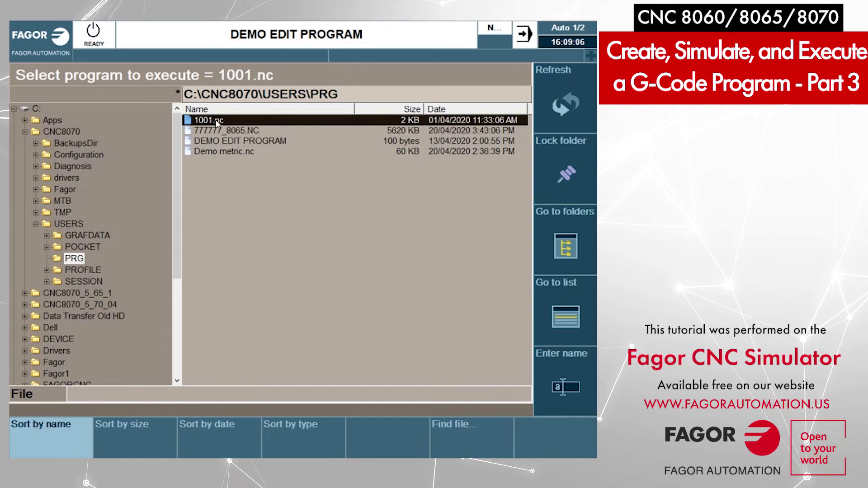
click(221, 142)
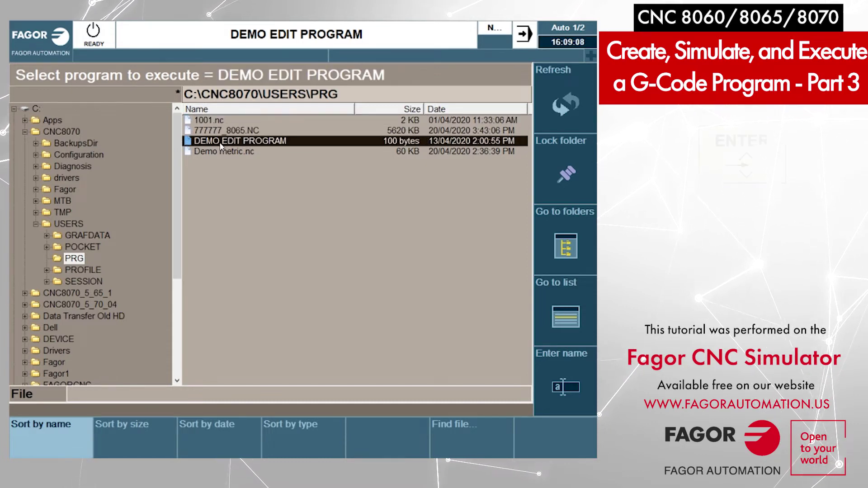
key(Return)
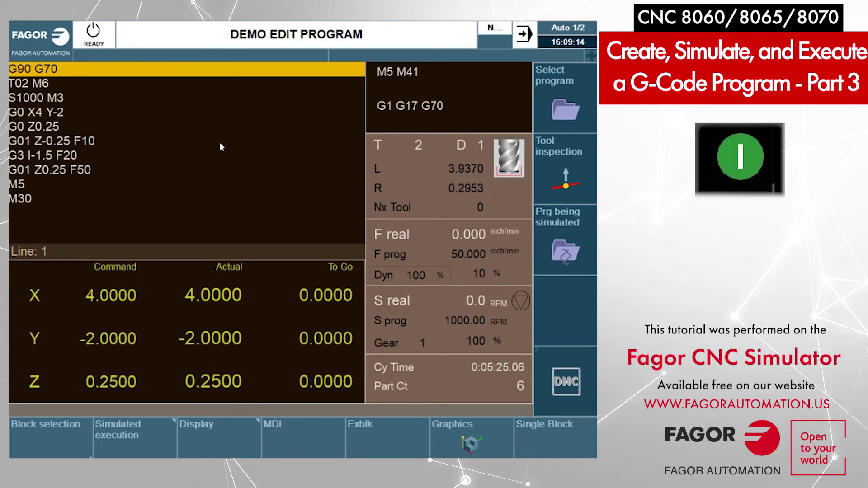
key(ctrl+F12)
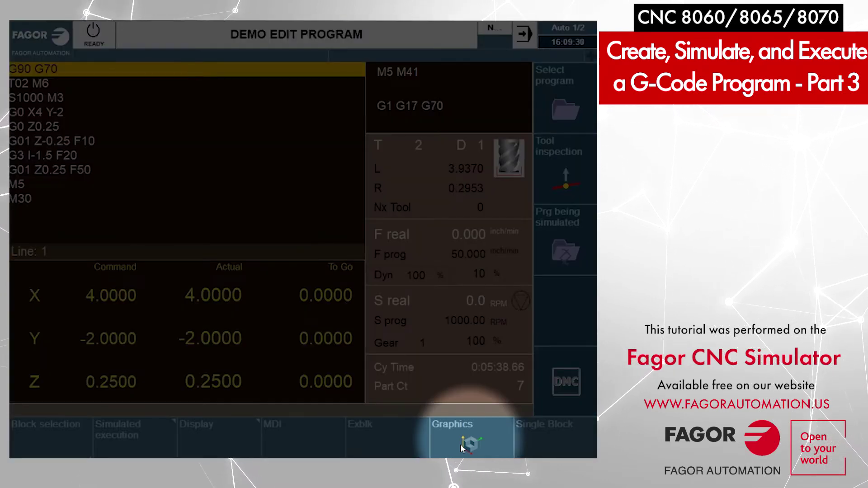
Show the 3D graphics of the ring and open the Edit part dialog for stock part 1
click(460, 444)
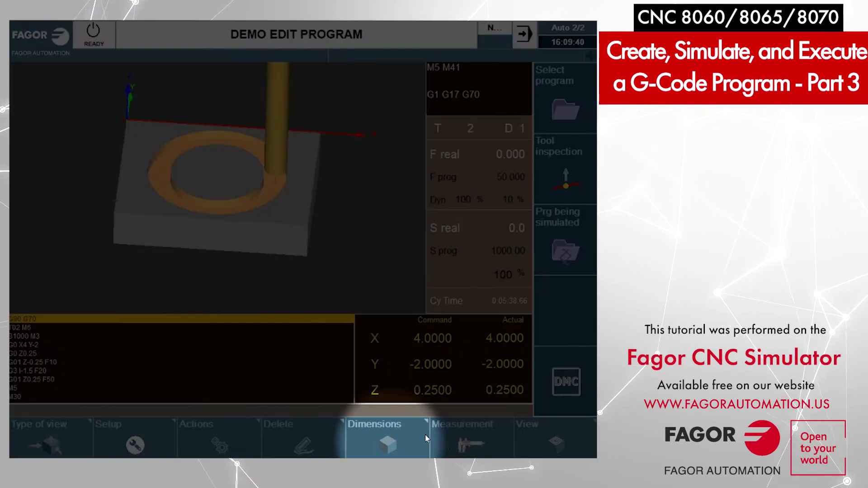
click(399, 431)
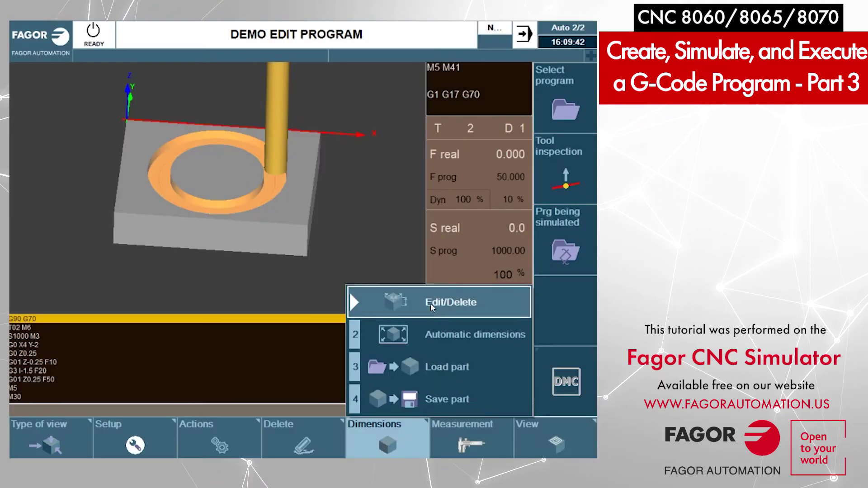
click(431, 303)
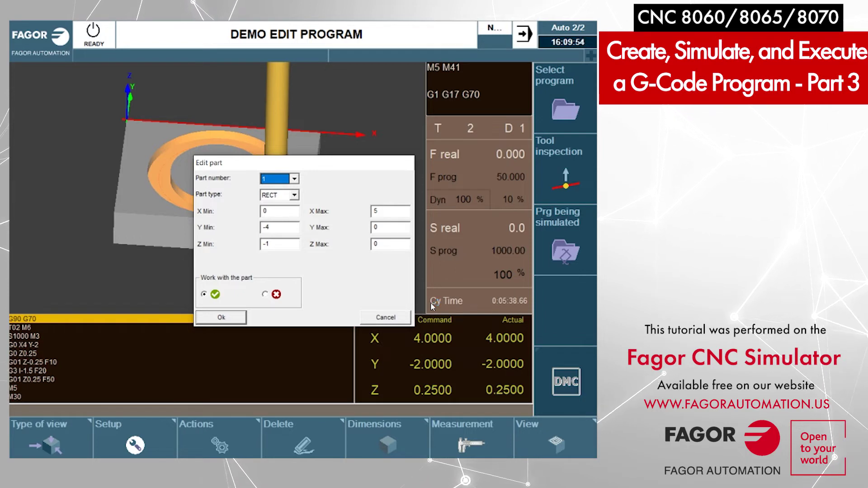
key(Tab)
key(Tab)
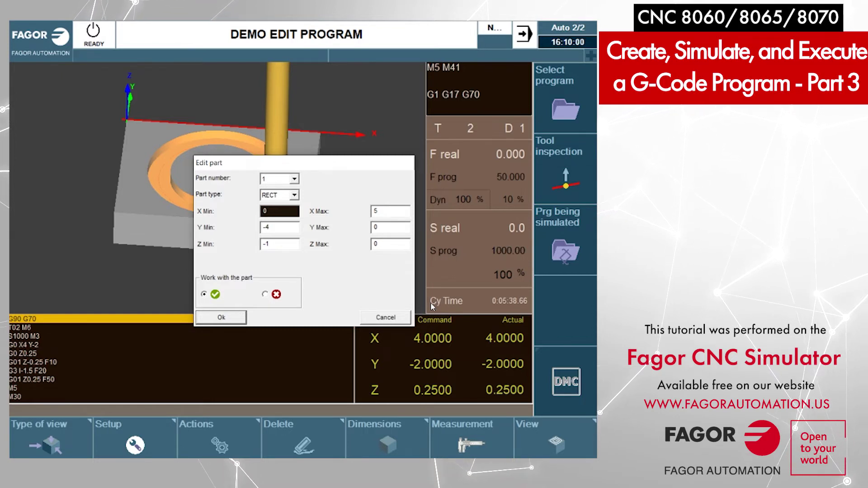
click(399, 214)
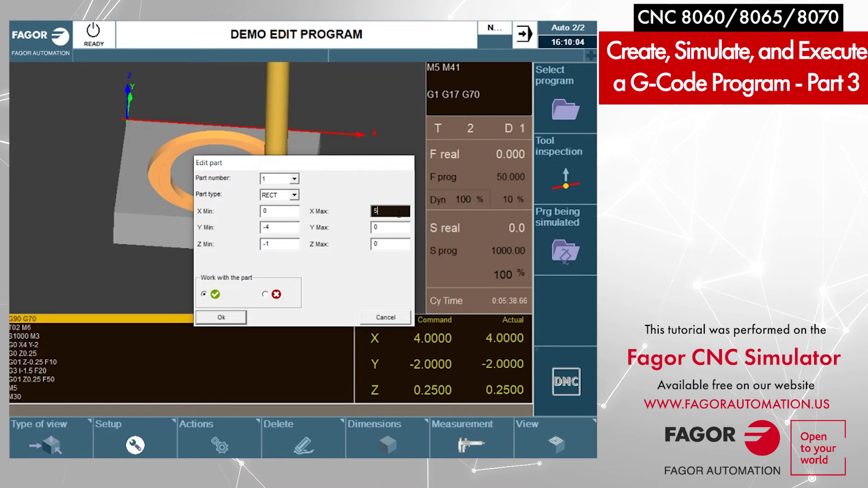
key(Tab)
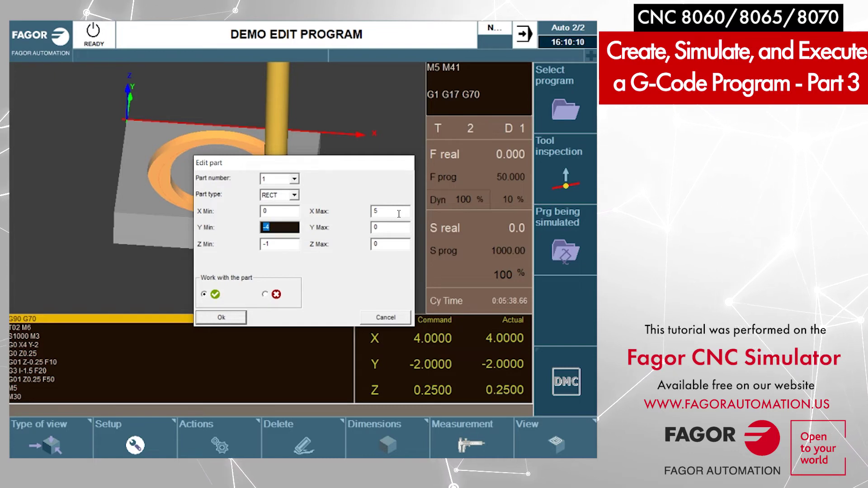
key(Tab)
key(Tab)
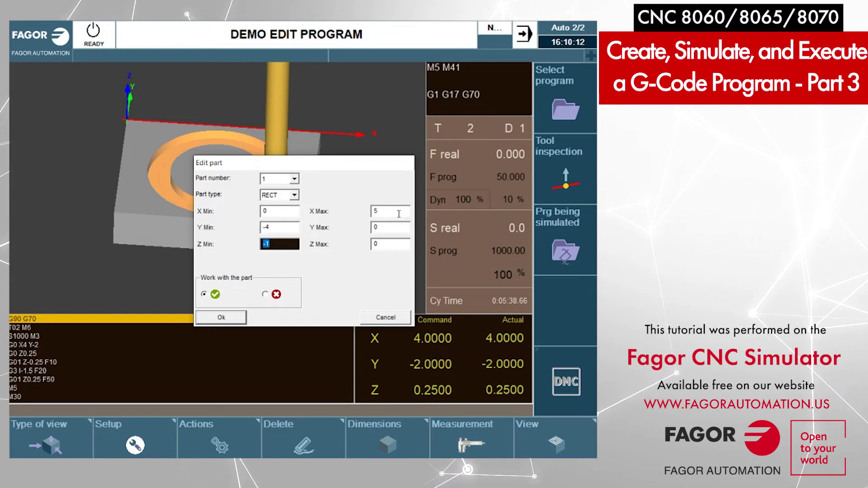
key(Tab)
key(Tab)
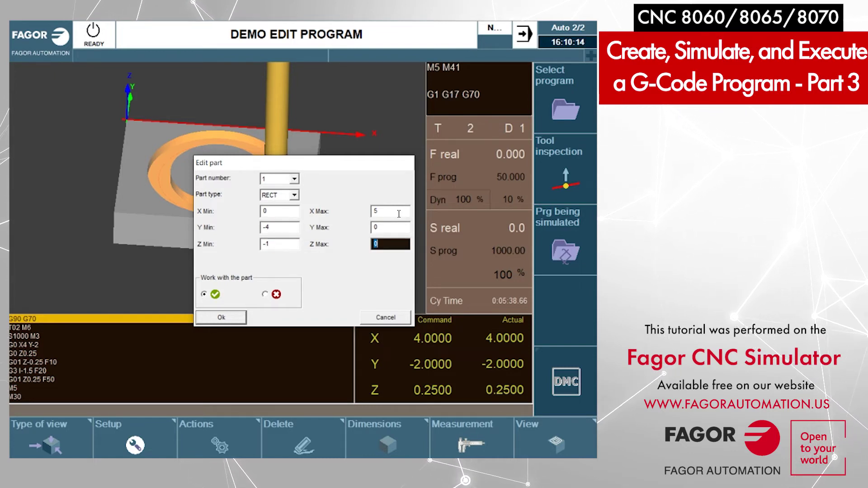
key(Tab)
key(Tab)
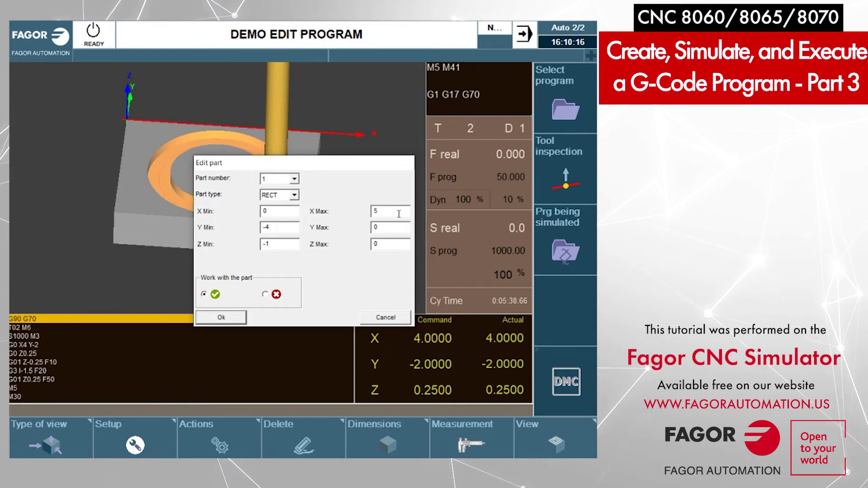
Reset the stock, rerun the program in 3D graphics to reach part count 8, and exit graphics
click(218, 317)
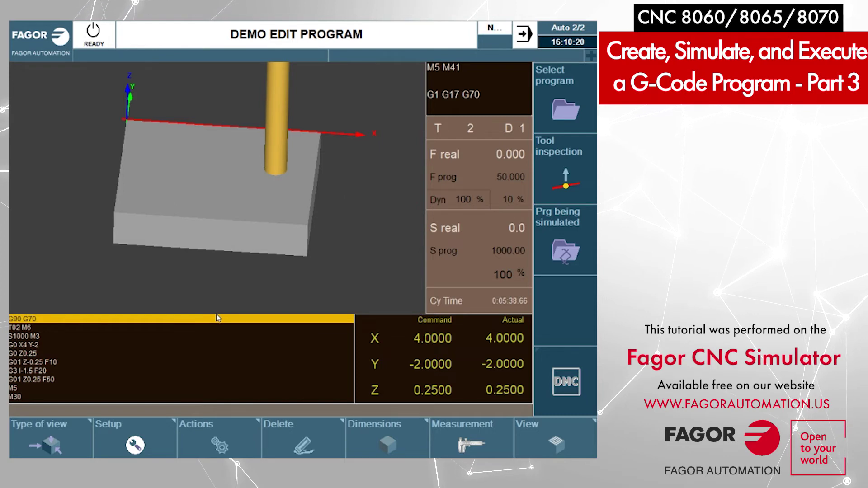
key(ctrl+s)
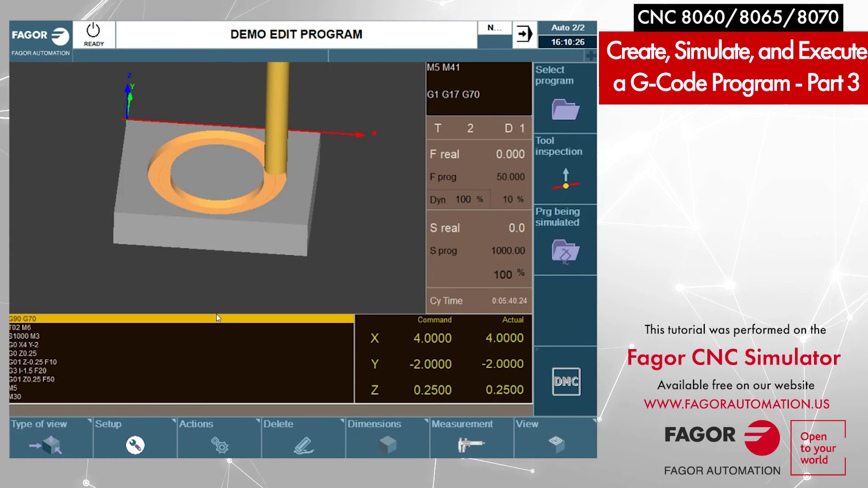
key(Escape)
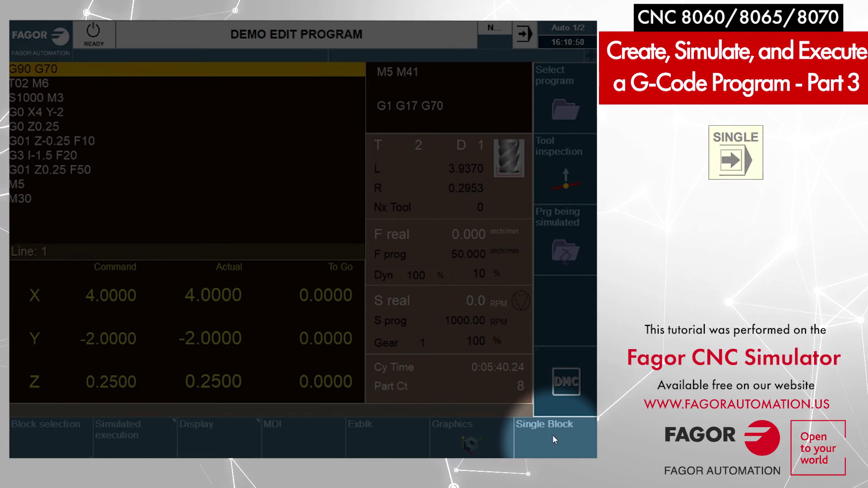
Enable Single Block and step through four blocks to line 5 with the spindle at 1000 RPM
click(554, 438)
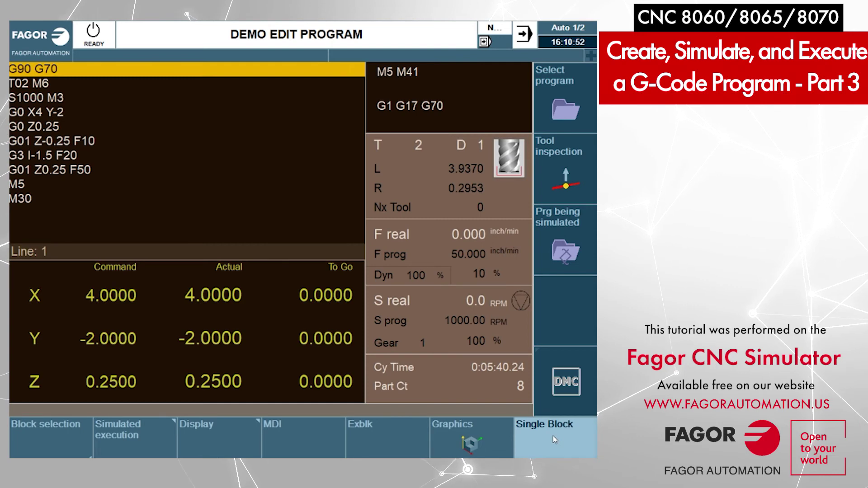
key(alt+s)
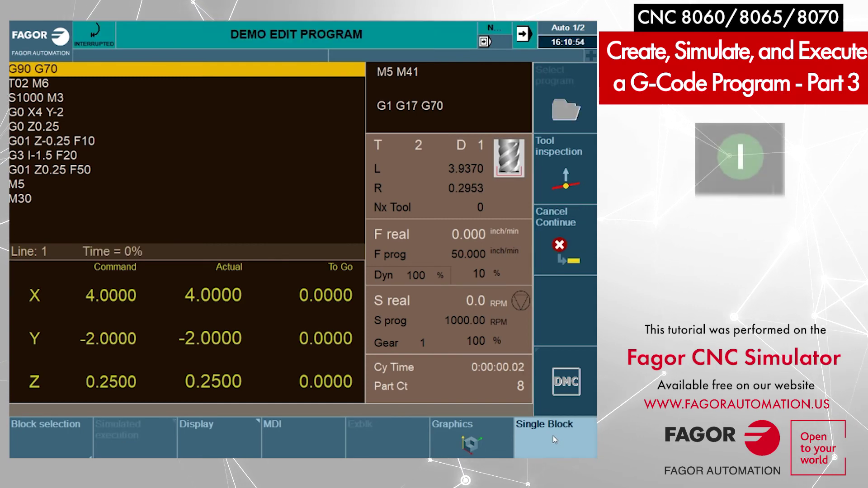
key(alt+s)
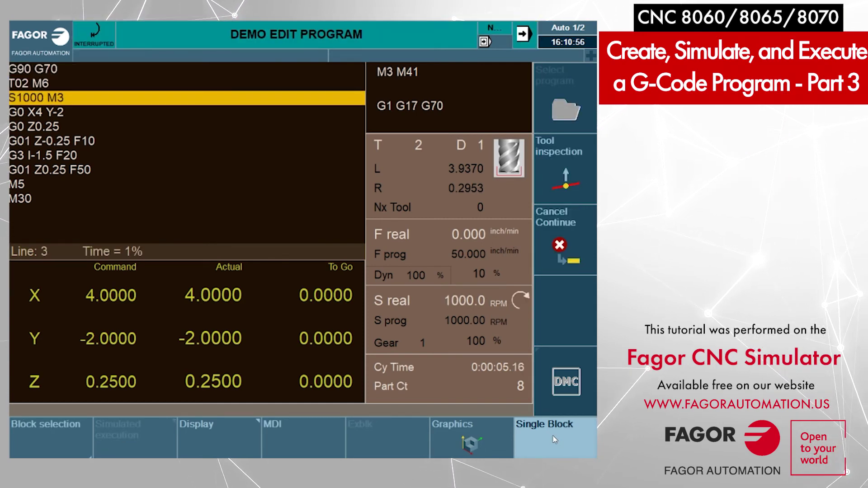
key(alt+s)
key(alt+s)
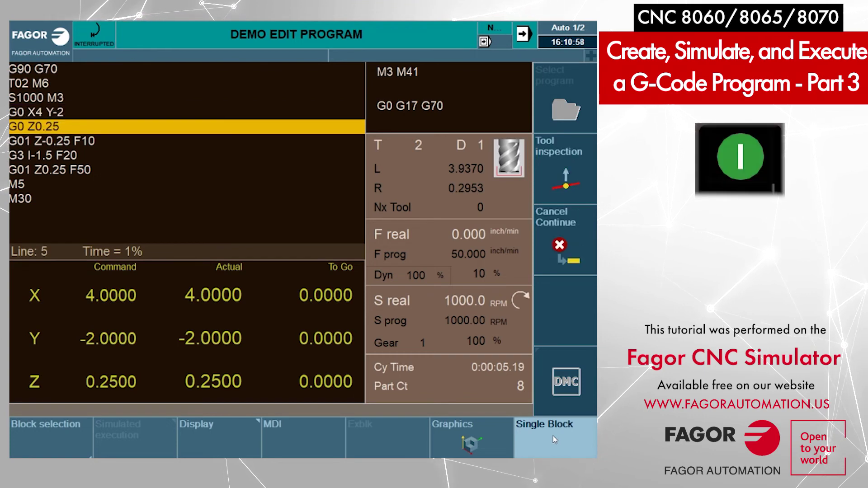
key(alt+s)
key(alt+s)
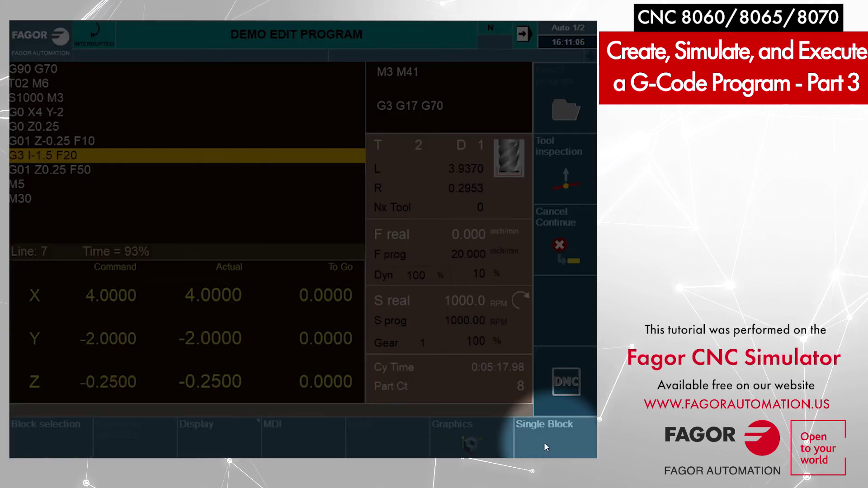
Run the remaining blocks, including the Z-0.25 plunge and the G3 I-1.5 F20 arc
key(Return)
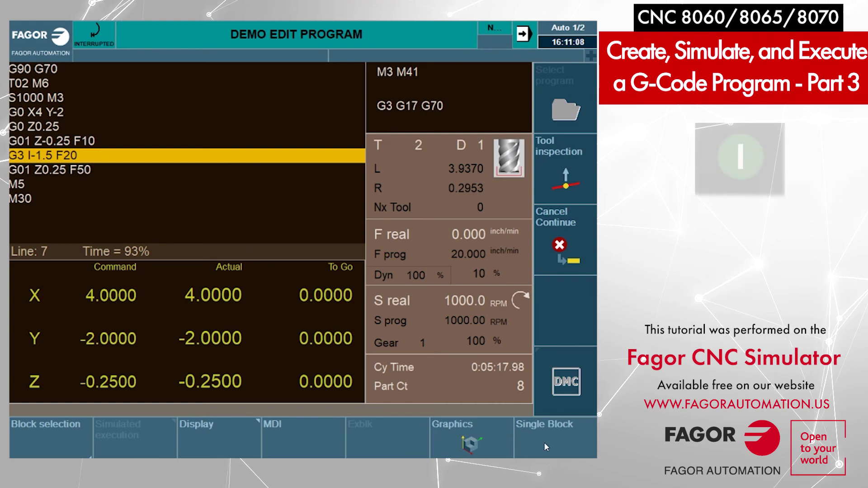